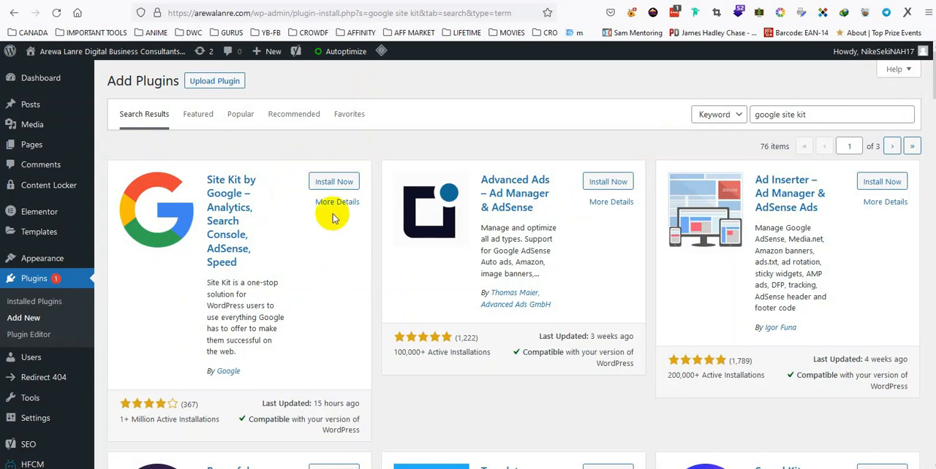
Install and activate the Site Kit by Google plugin and open its setup page
left_click(334, 182)
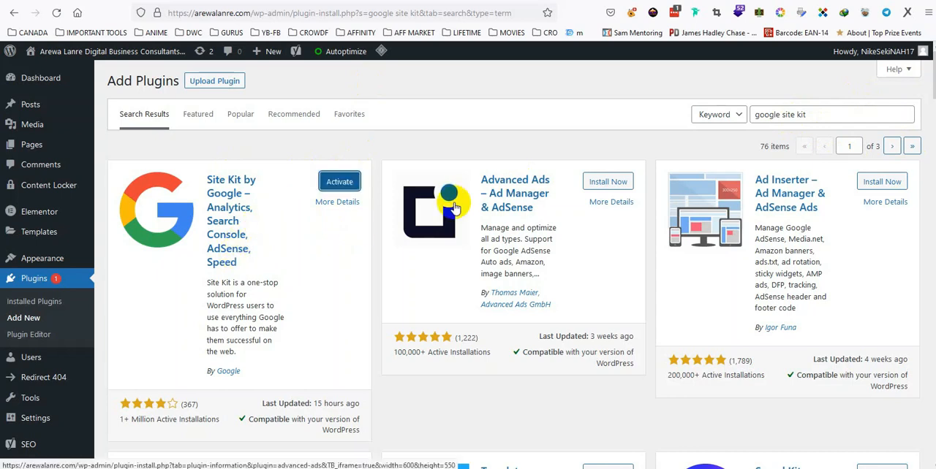
left_click(338, 184)
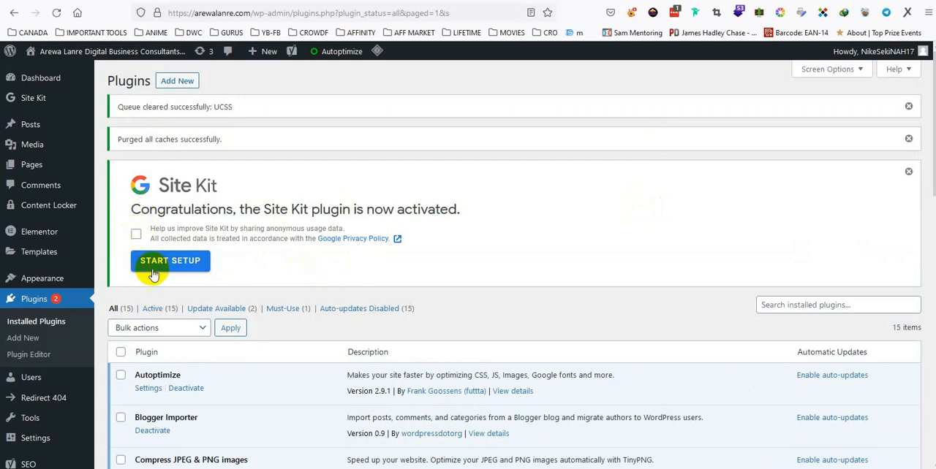
left_click(175, 264)
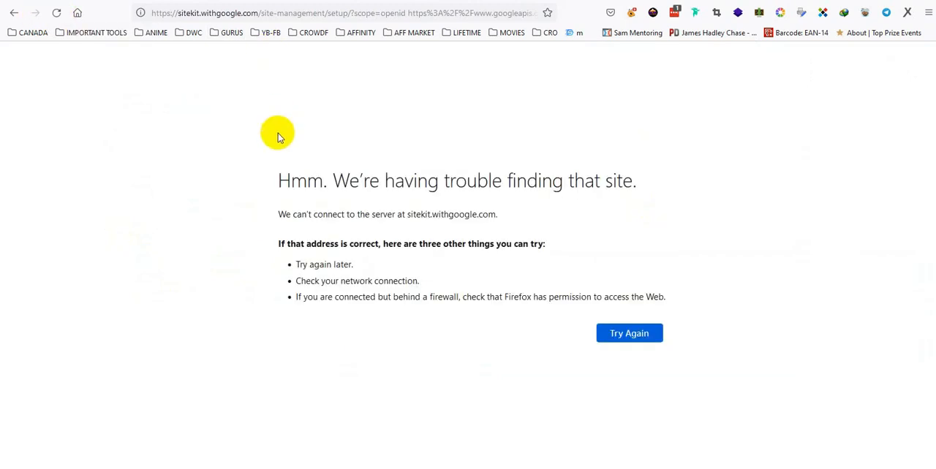
left_click(56, 12)
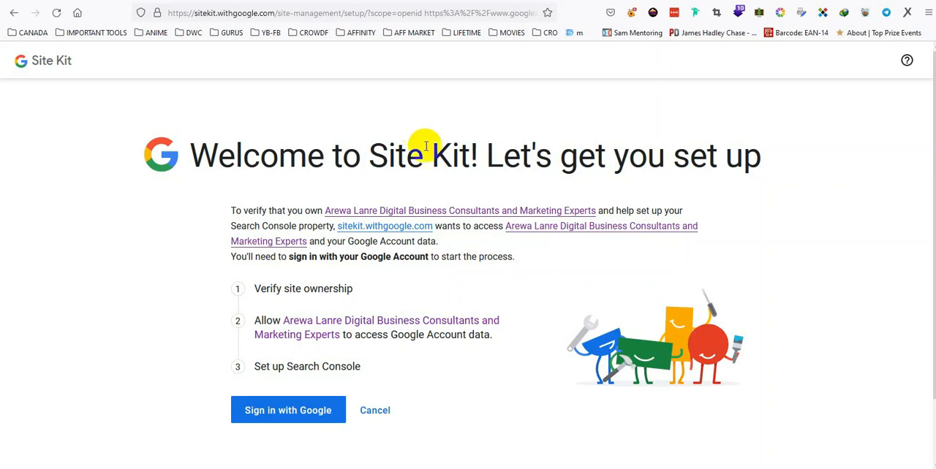
Sign in to Site Kit with the site owner's Google account, granting access to Search Console data and the list of sites and domains
left_click(278, 410)
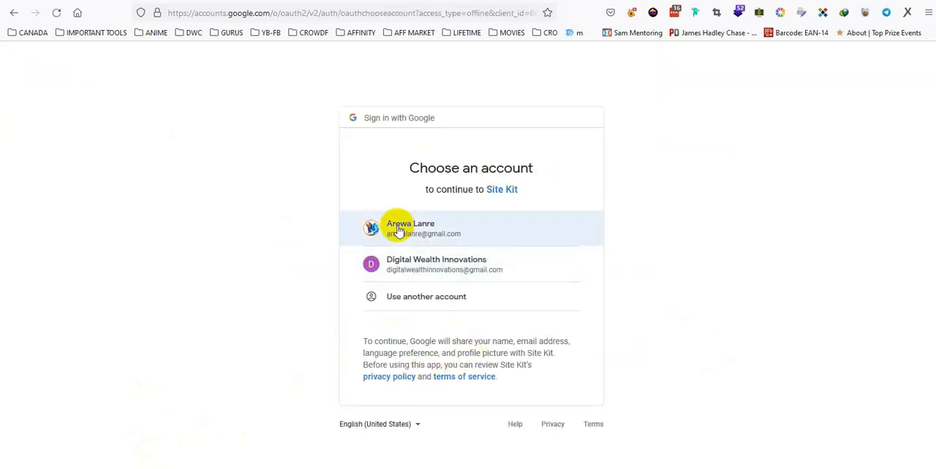
left_click(397, 226)
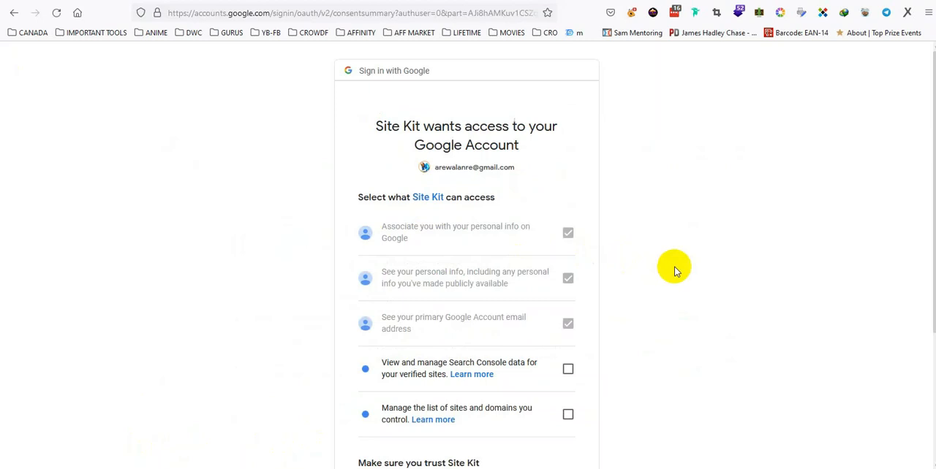
scroll(674, 266, "down", 2)
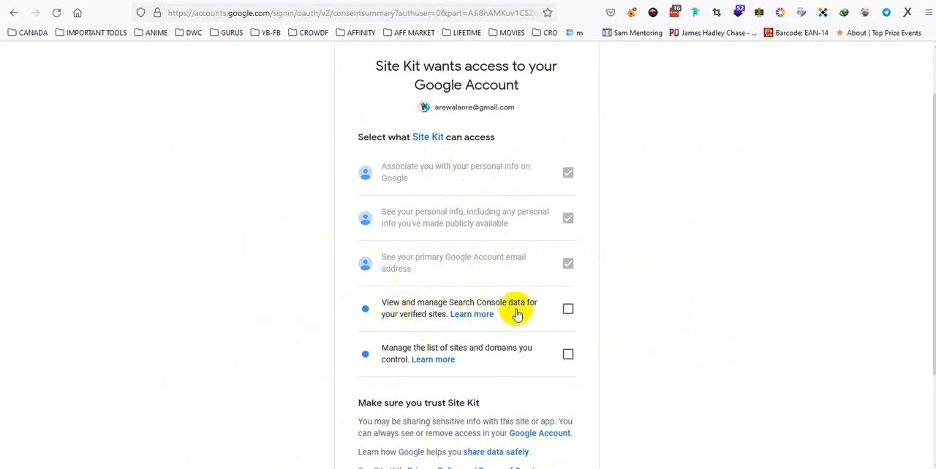
left_click(568, 310)
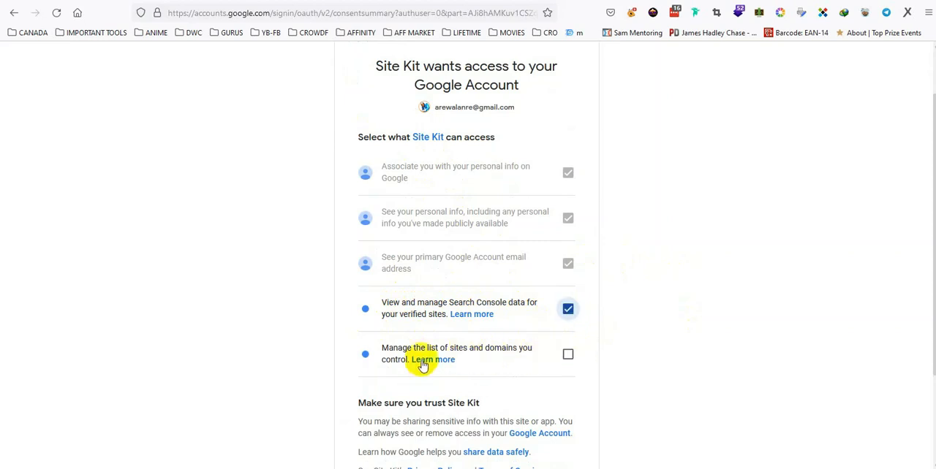
left_click(569, 355)
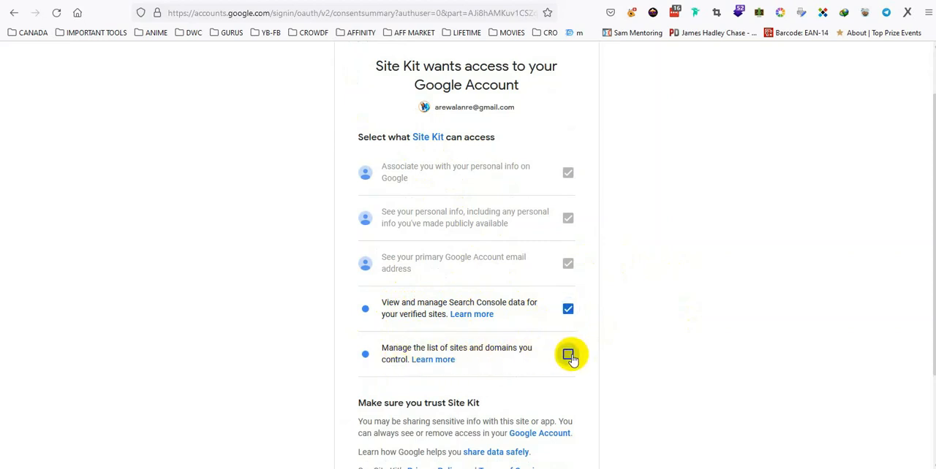
scroll(620, 356, "down", 2)
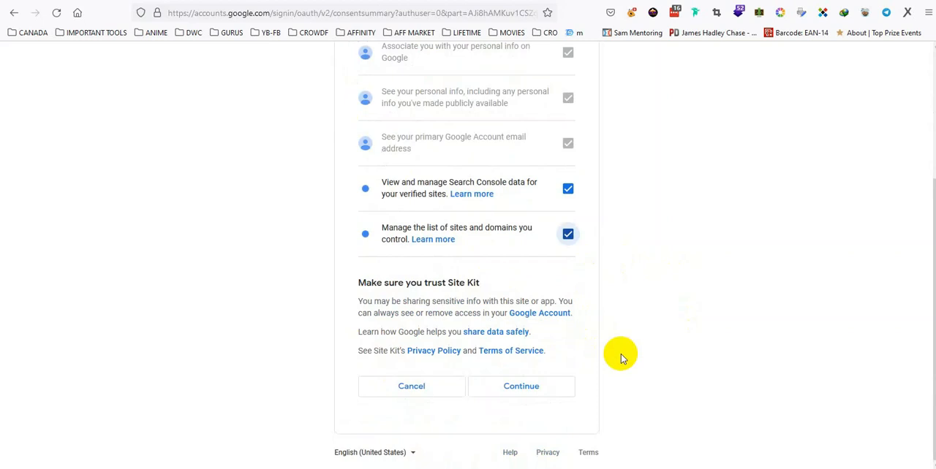
left_click(521, 387)
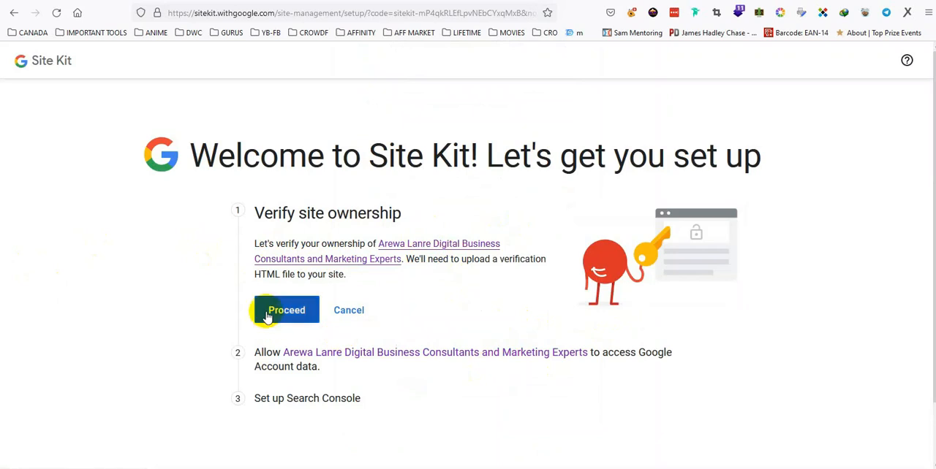
Verify ownership of the site and allow it to access the Google Account data
left_click(292, 313)
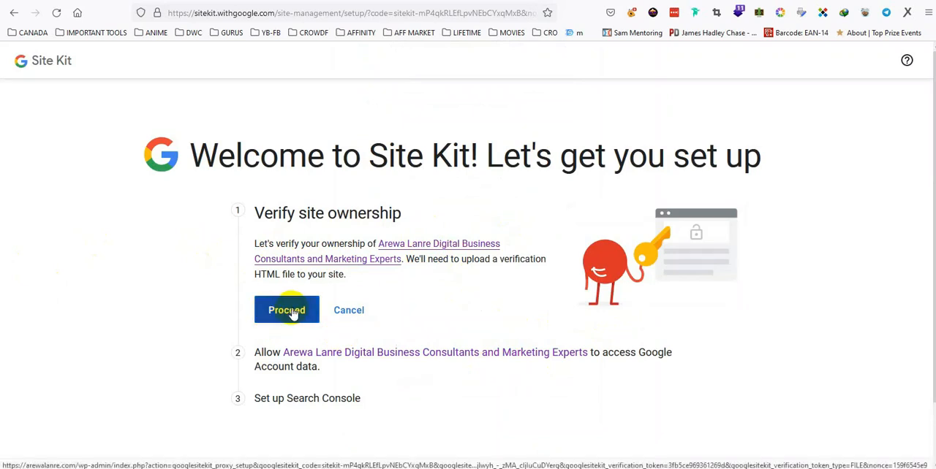
left_click(292, 312)
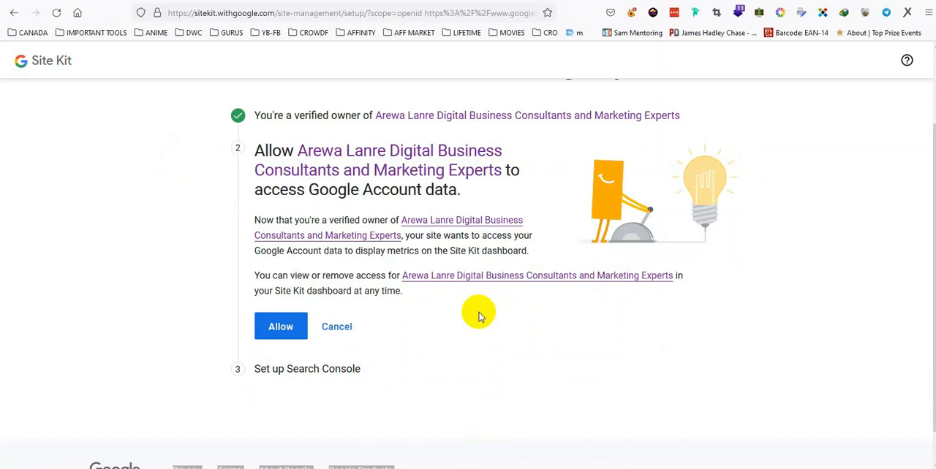
left_click(277, 326)
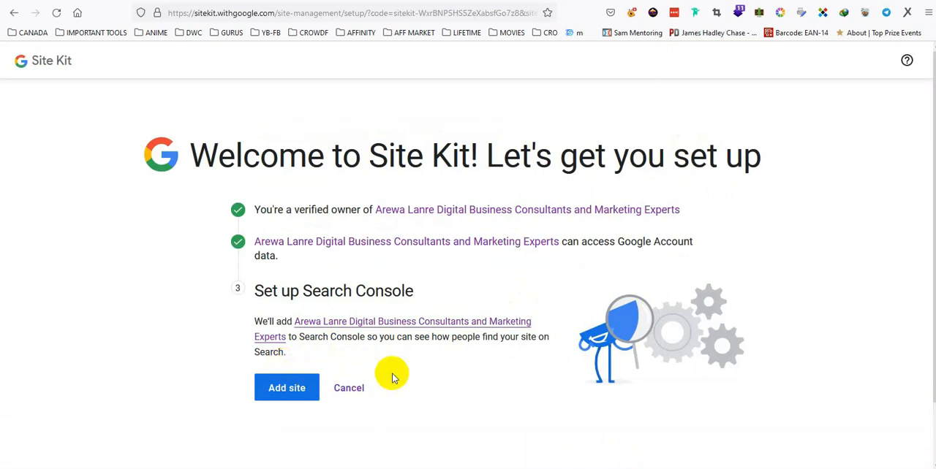
Add the site to Search Console and go to the Site Kit dashboard
left_click(282, 390)
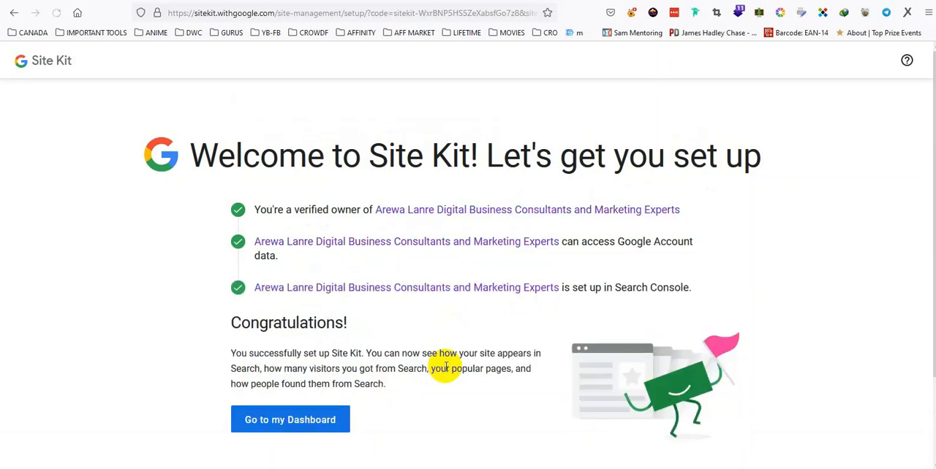
scroll(445, 366, "down", 2)
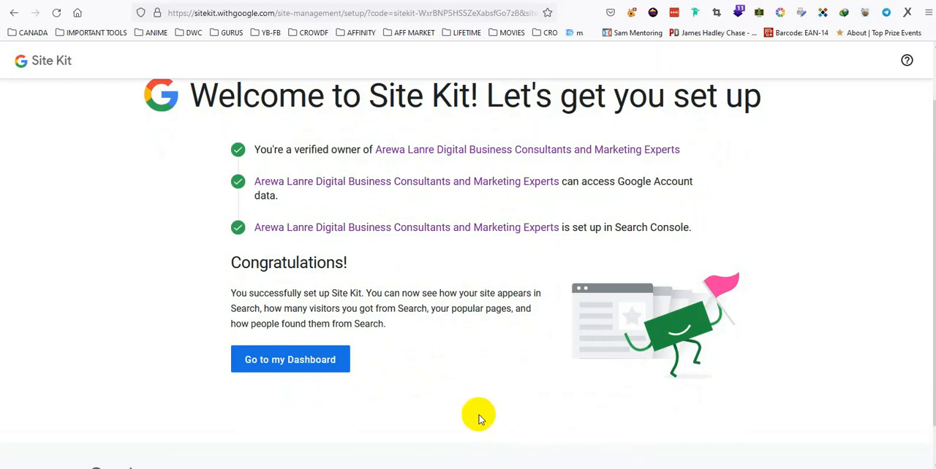
left_click(300, 363)
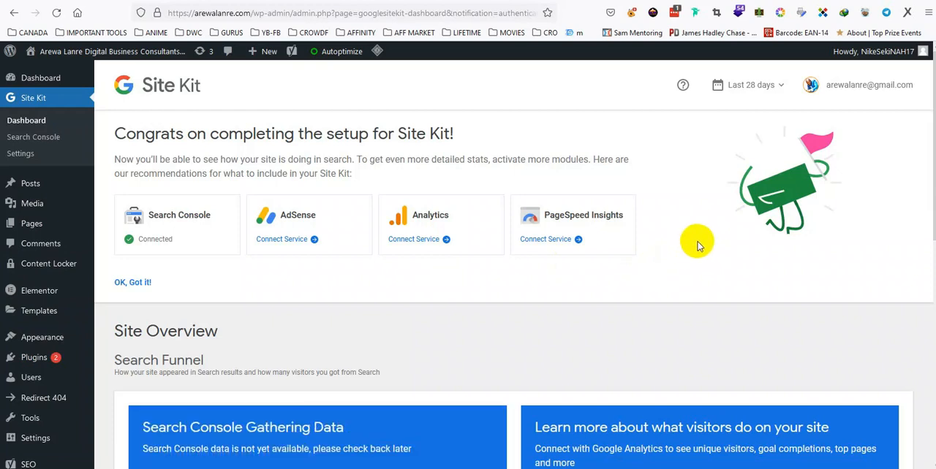
Connect the Analytics service with the same Google account, allowing Site Kit to see and download Google Analytics data
scroll(697, 245, "down", 1)
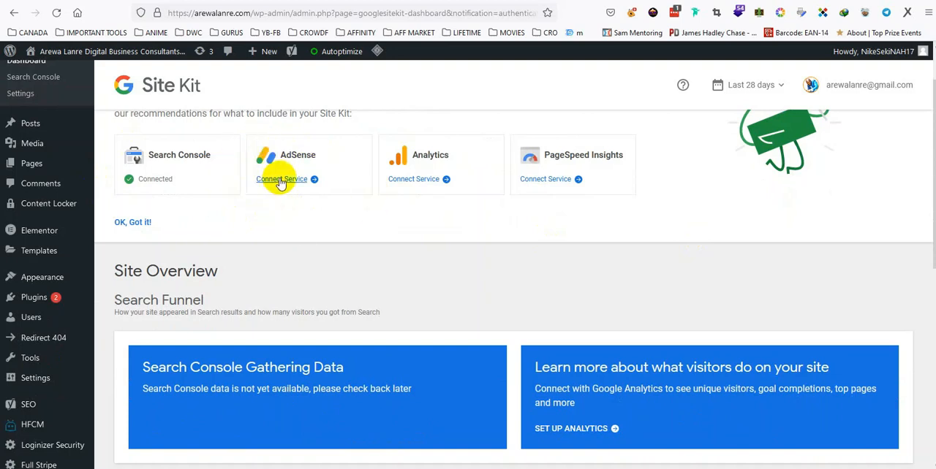
scroll(280, 183, "up", 1)
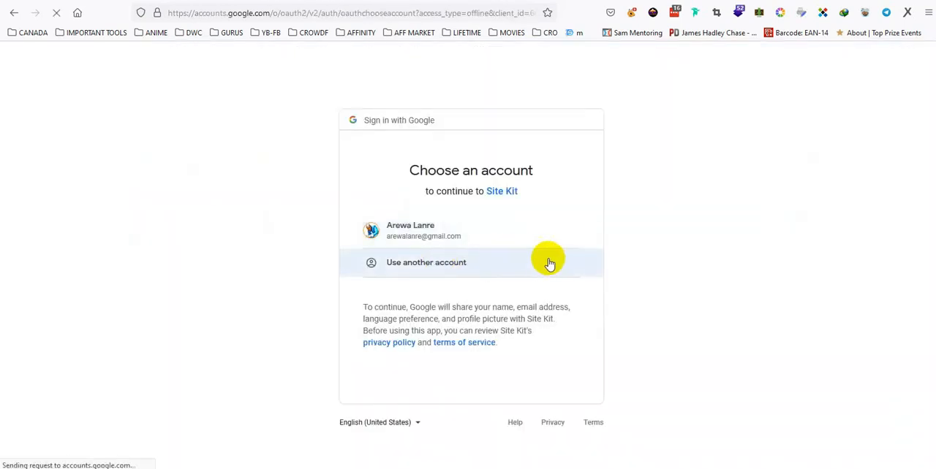
left_click(418, 234)
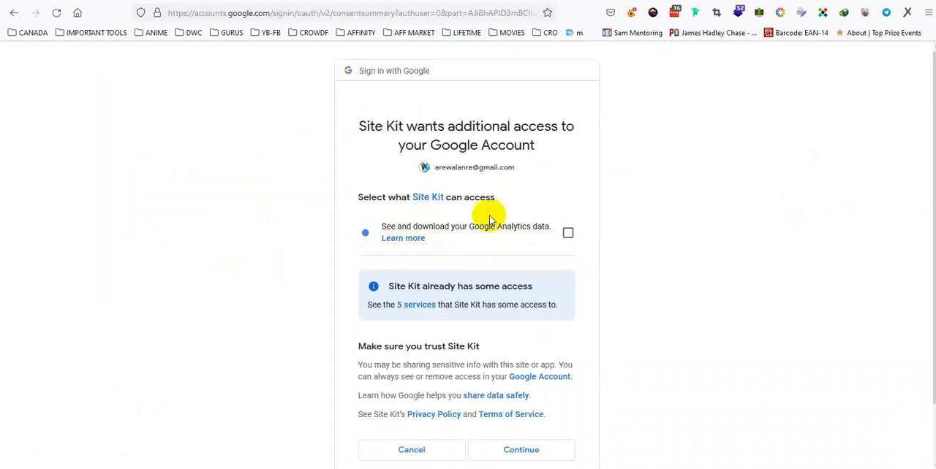
left_click(569, 233)
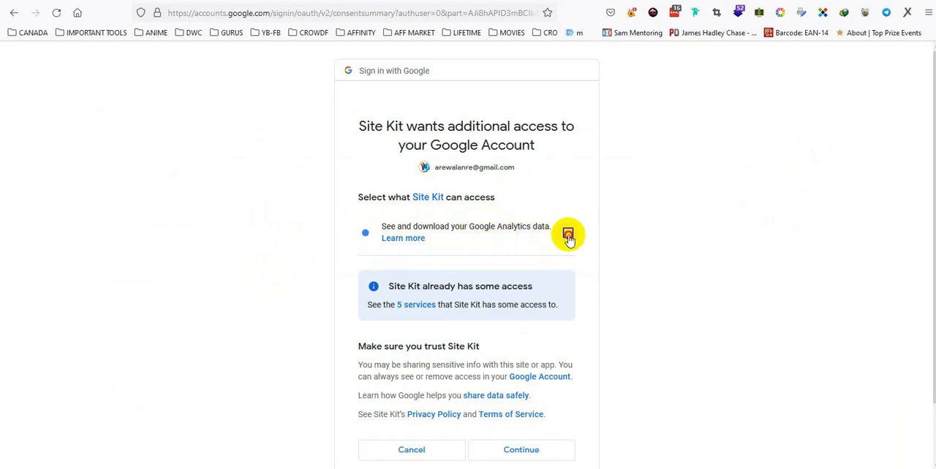
scroll(661, 238, "down", 2)
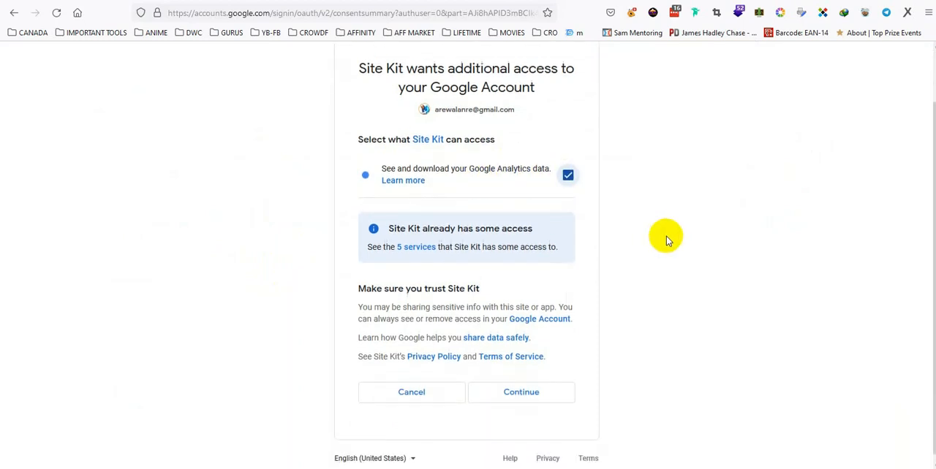
left_click(521, 383)
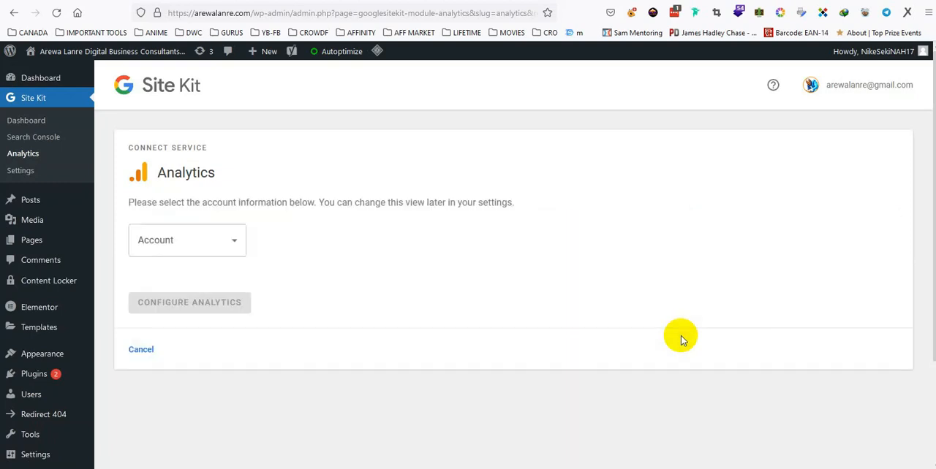
Choose to set up a new Analytics account for the site, review the pre-filled details and submit them for creation
left_click(235, 244)
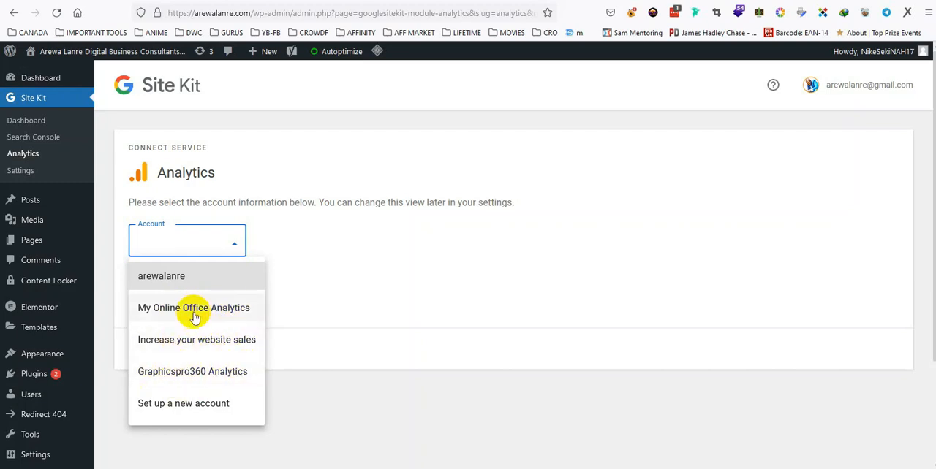
left_click(168, 407)
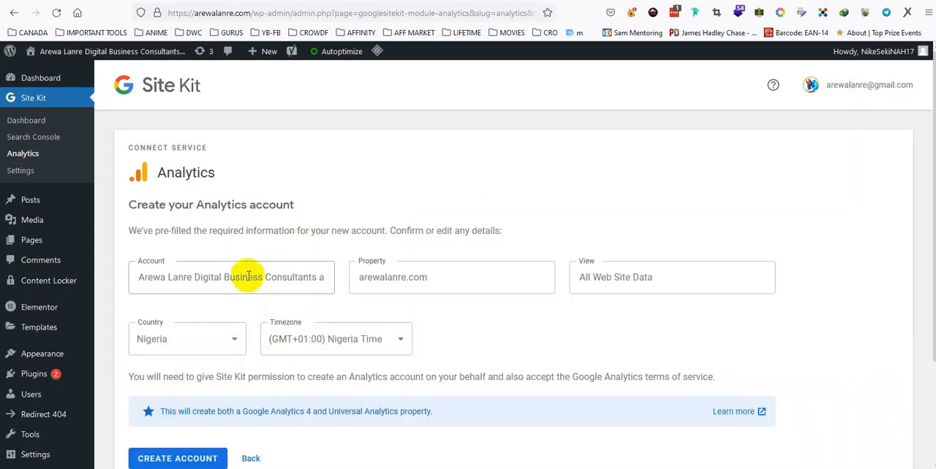
scroll(464, 278, "down", 1)
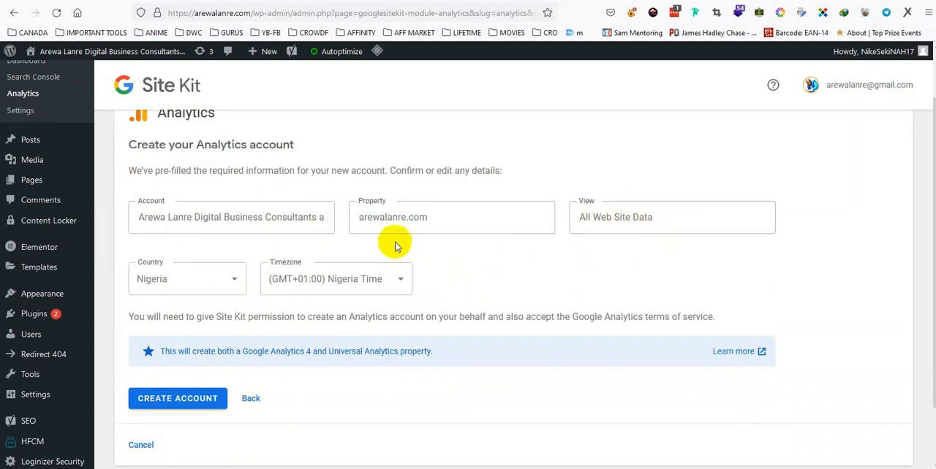
scroll(229, 351, "down", 1)
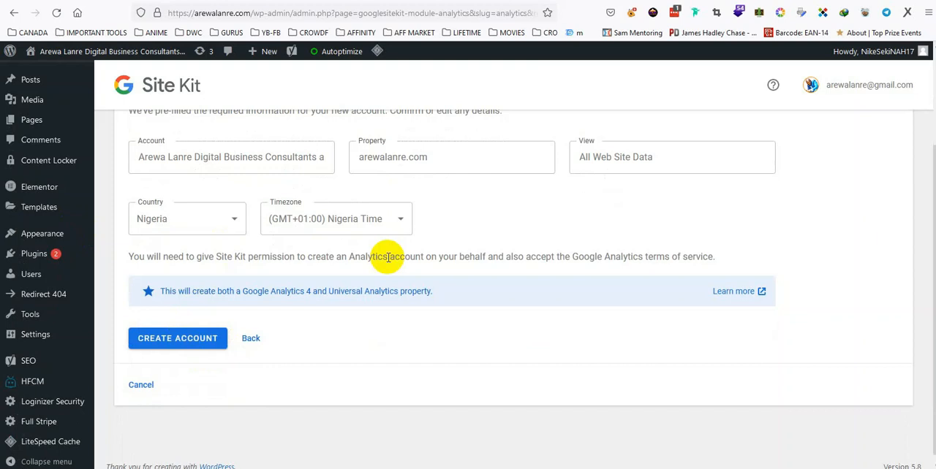
scroll(409, 219, "up", 1)
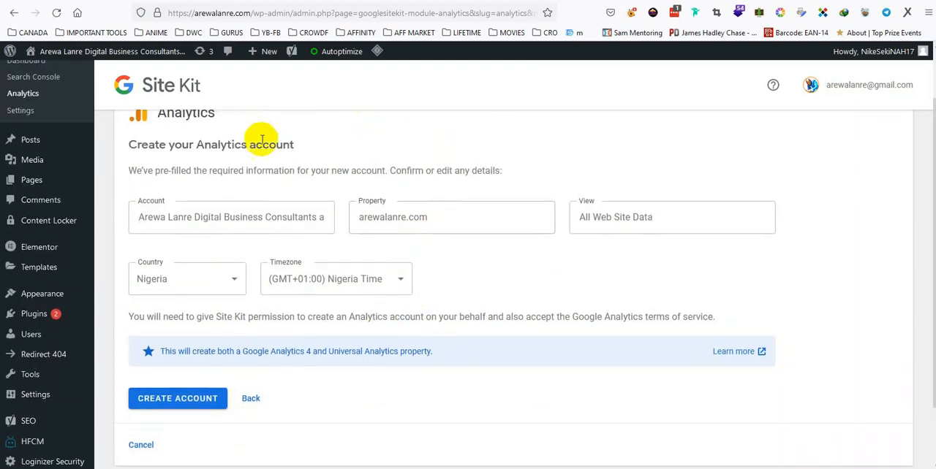
scroll(270, 168, "up", 1)
scroll(351, 263, "down", 1)
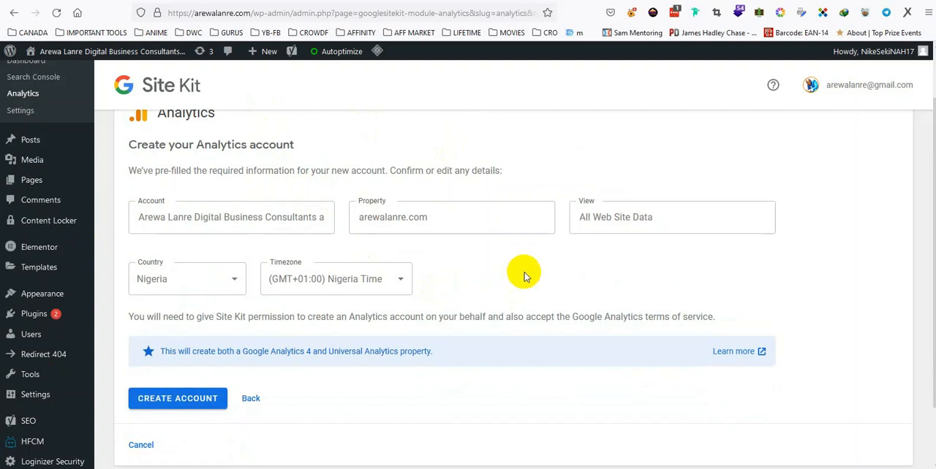
scroll(532, 272, "down", 1)
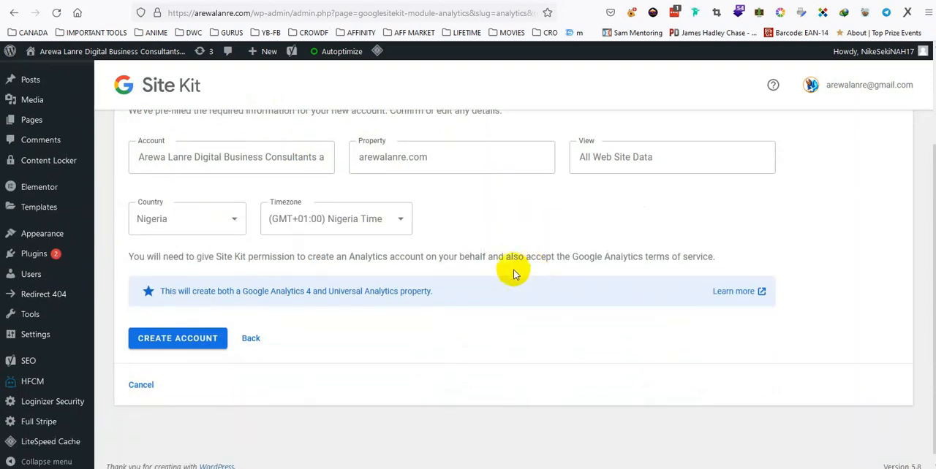
left_click(150, 340)
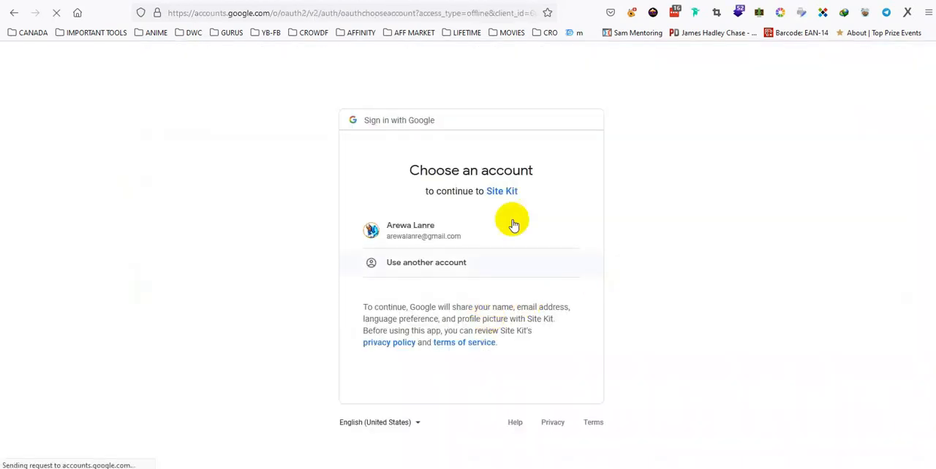
Grant Site Kit permission to create a new Google Analytics account and edit Analytics management entities, using the same Google account
left_click(417, 231)
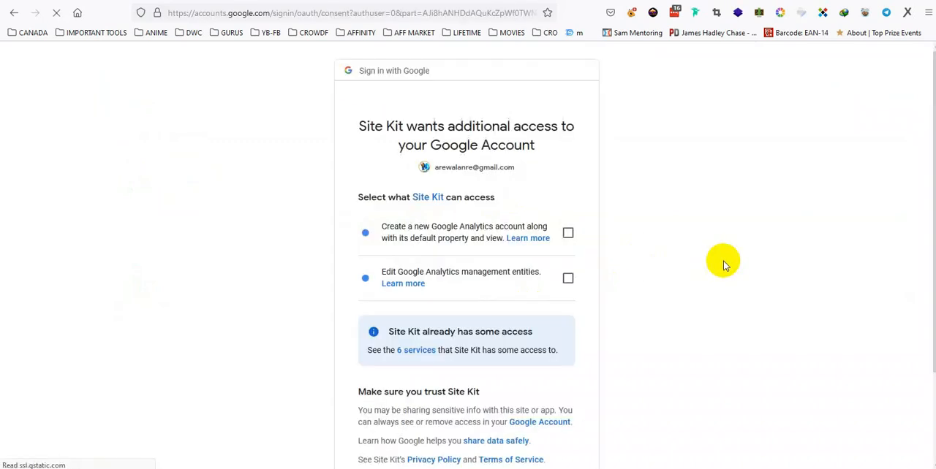
left_click(568, 235)
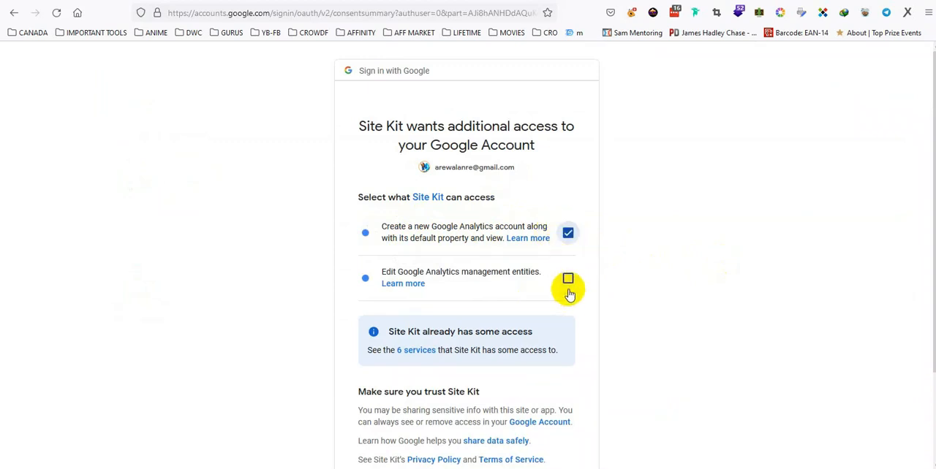
left_click(569, 279)
scroll(633, 278, "down", 3)
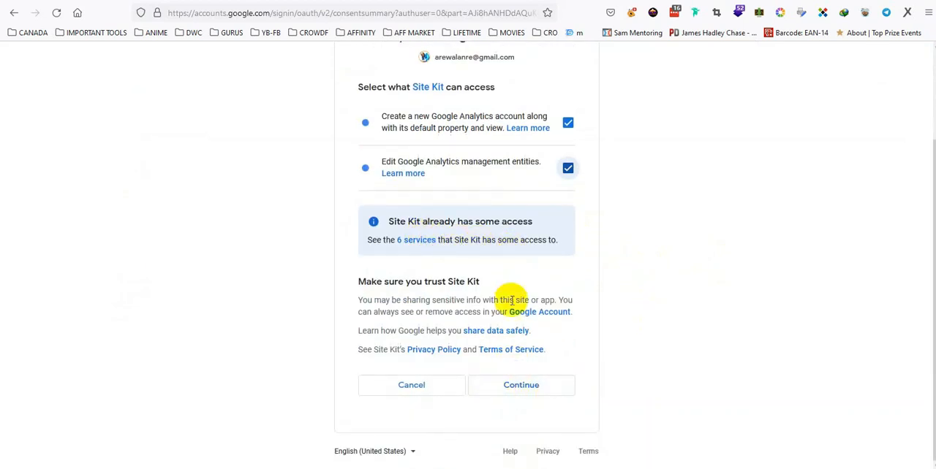
left_click(529, 392)
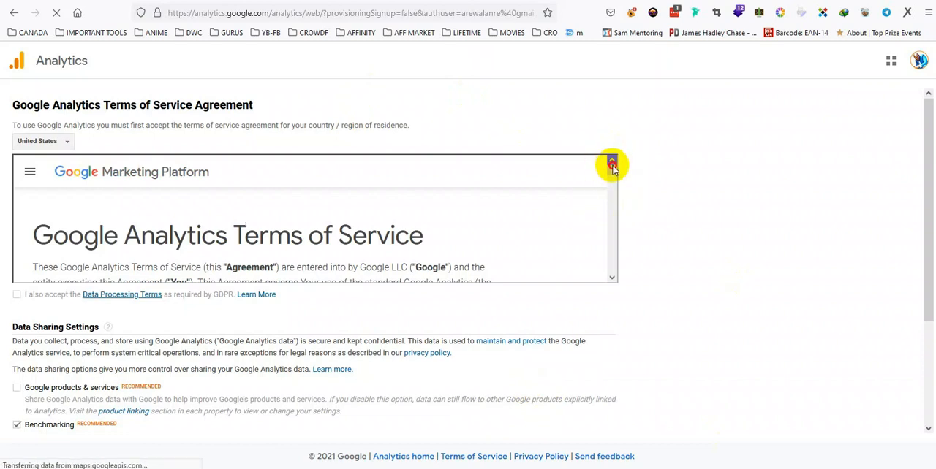
Review the Google Analytics Terms of Service, accept the Data Processing Terms and enable data sharing with Google products & services
left_click_drag(612, 171, 616, 274)
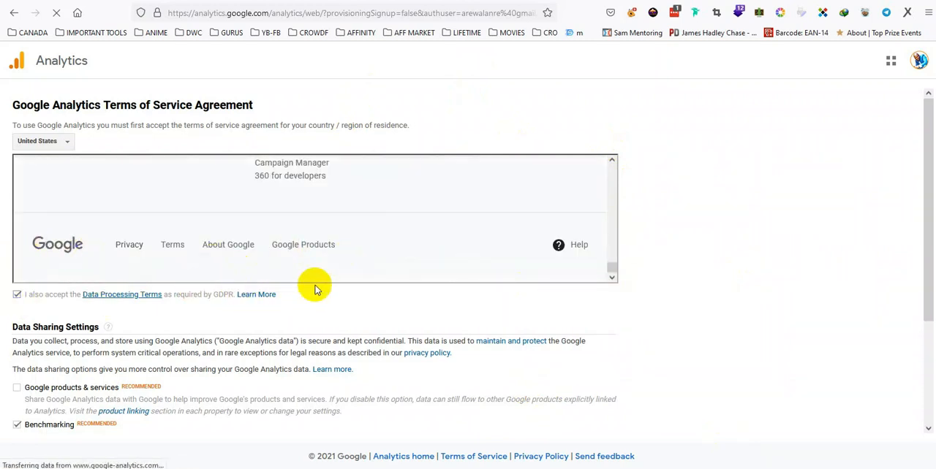
scroll(331, 278, "down", 2)
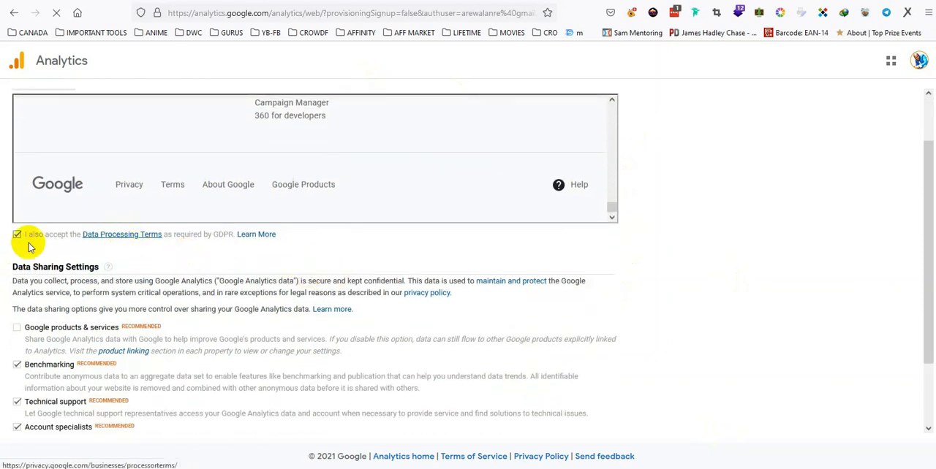
scroll(359, 233, "down", 2)
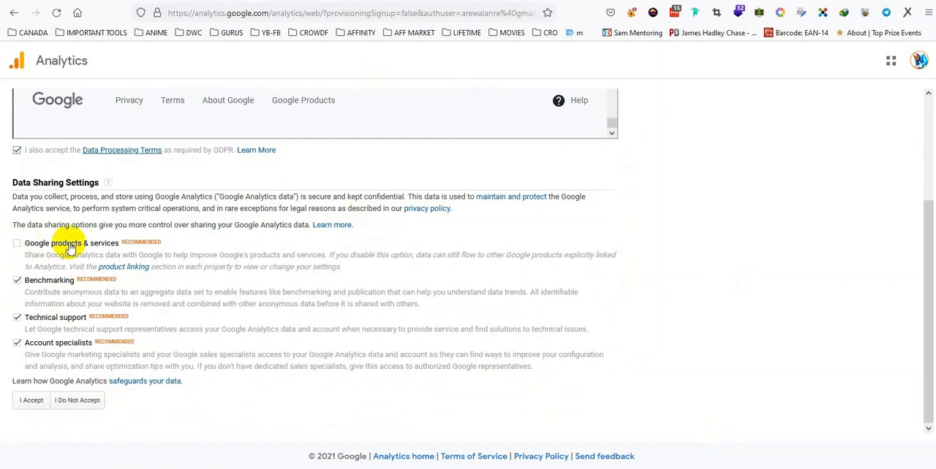
left_click(16, 244)
Accept the Measurement Controller-Controller Data Protection Terms and the full Analytics agreement, and go to the Site Kit dashboard
scroll(417, 261, "down", 2)
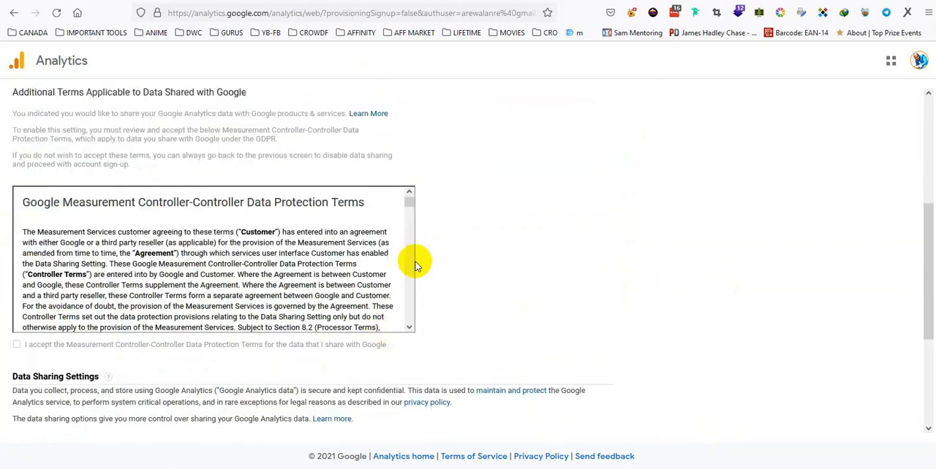
left_click(16, 323)
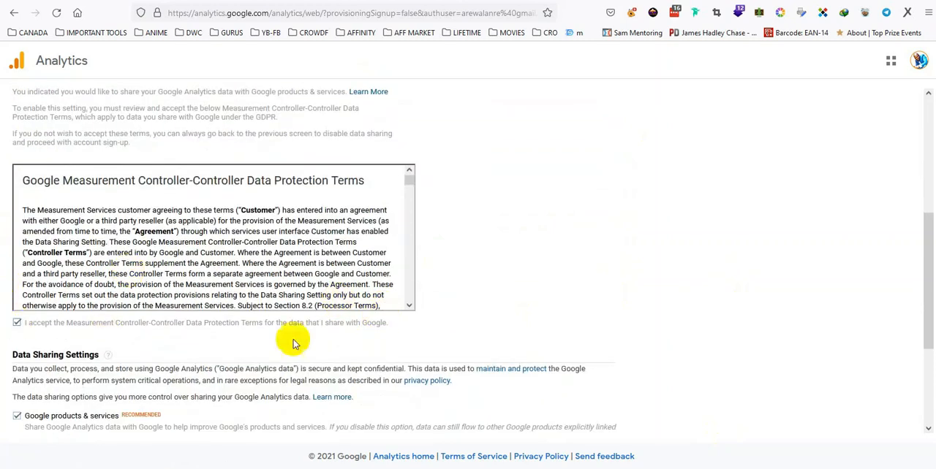
scroll(427, 300, "down", 2)
scroll(438, 305, "up", 1)
scroll(409, 309, "down", 1)
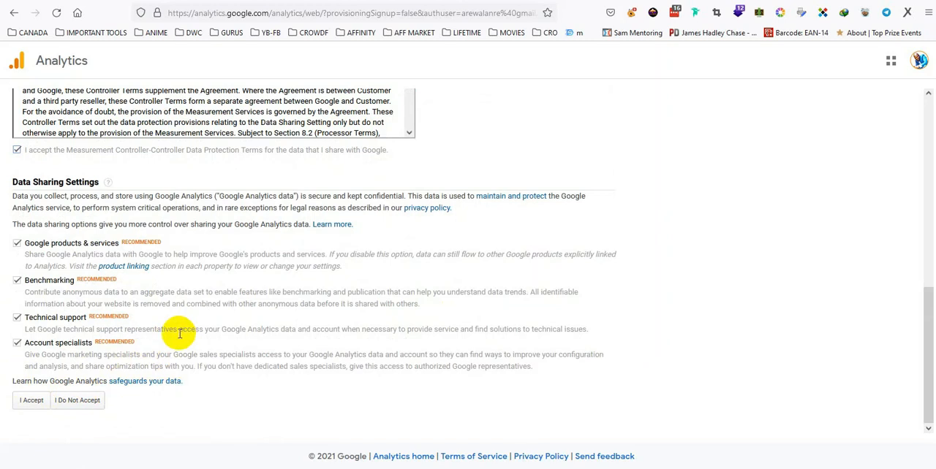
left_click(31, 400)
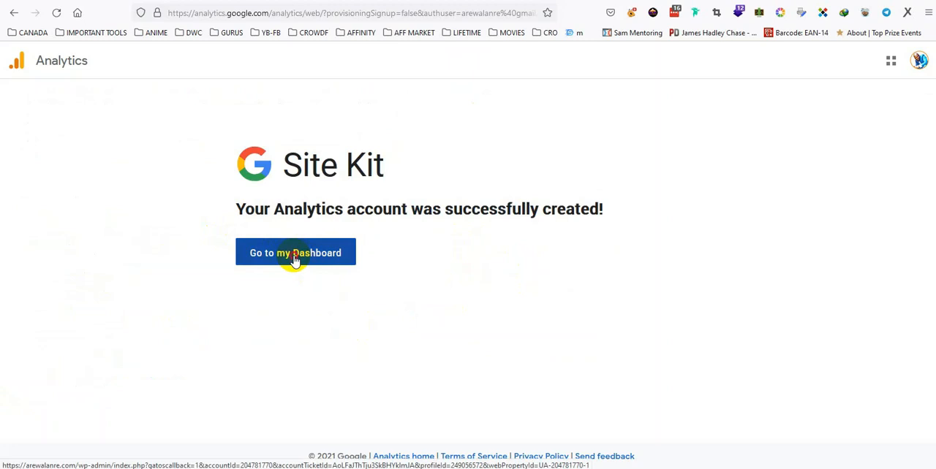
left_click(295, 256)
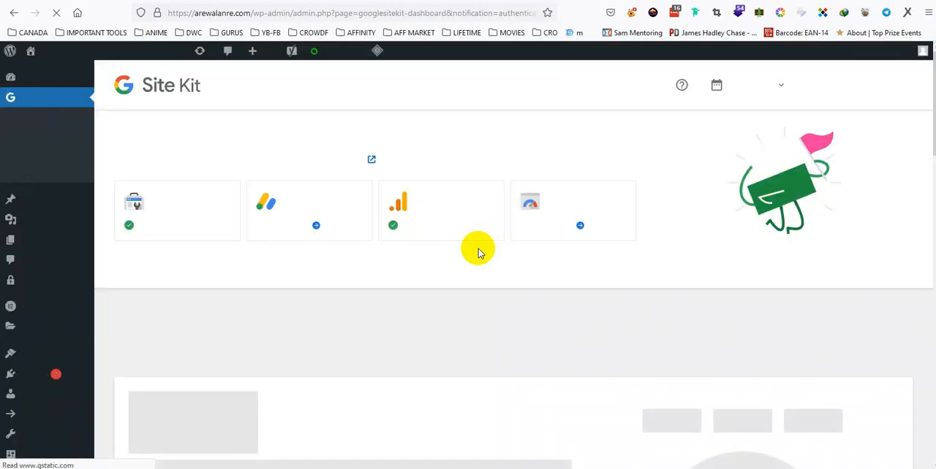
Examine the Site Kit dashboard's connected services, traffic overview, Search Funnel, Acquisition, and Page Speed and Experience sections
scroll(478, 258, "down", 3)
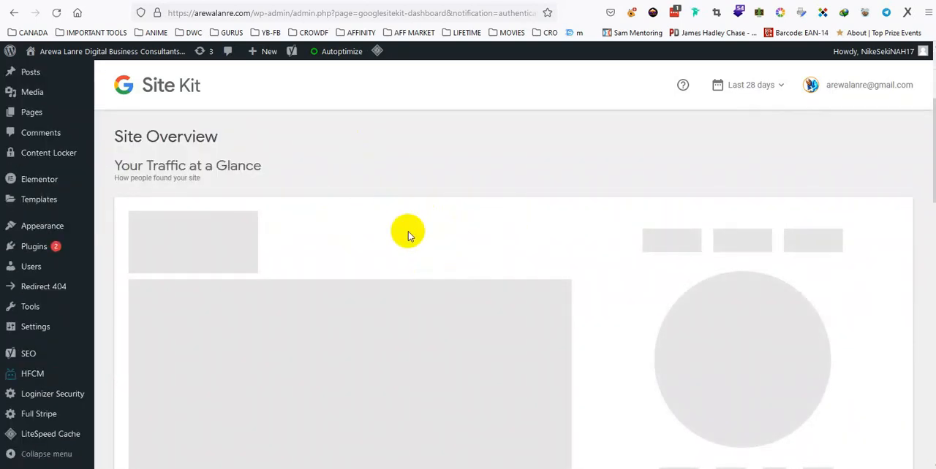
scroll(408, 235, "down", 2)
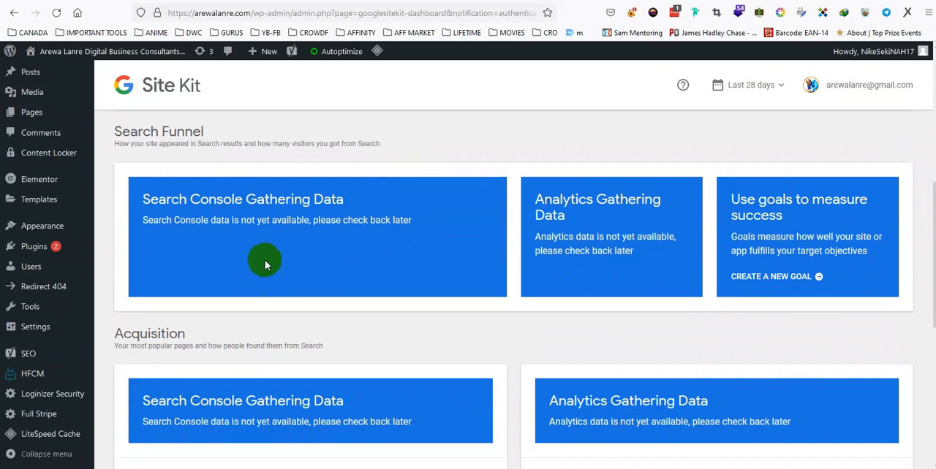
scroll(278, 174, "down", 5)
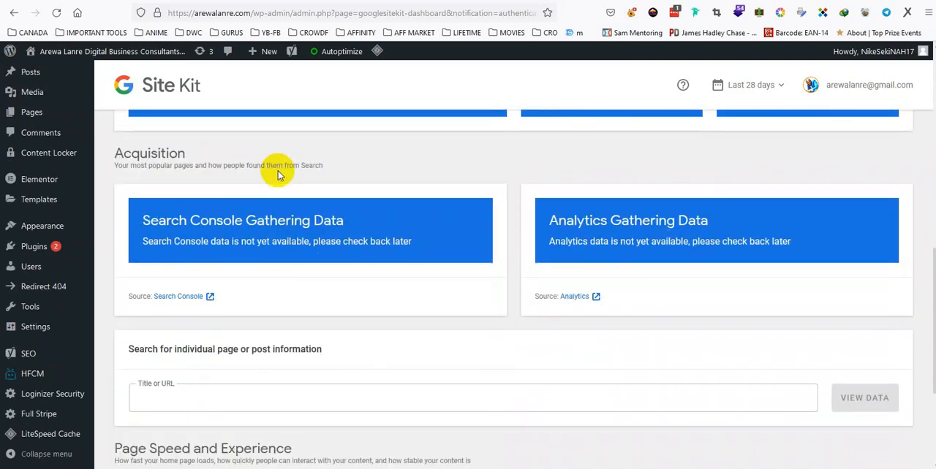
scroll(278, 174, "down", 1)
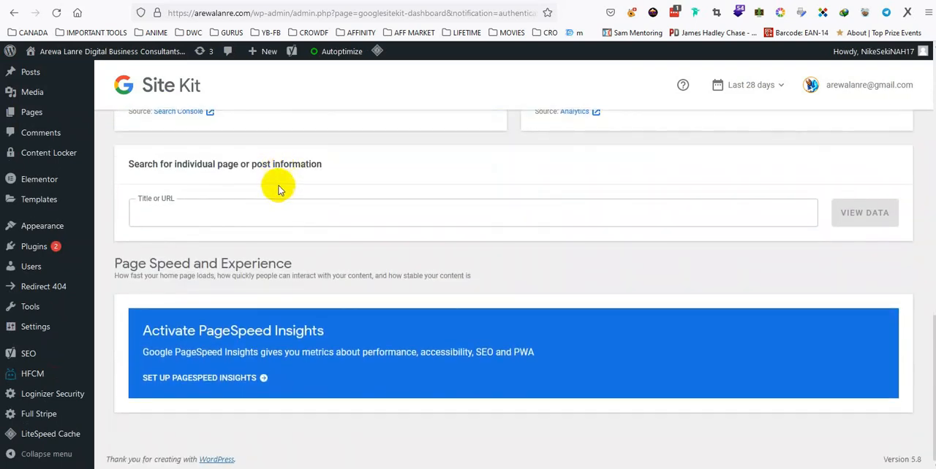
scroll(278, 179, "up", 4)
scroll(279, 185, "up", 5)
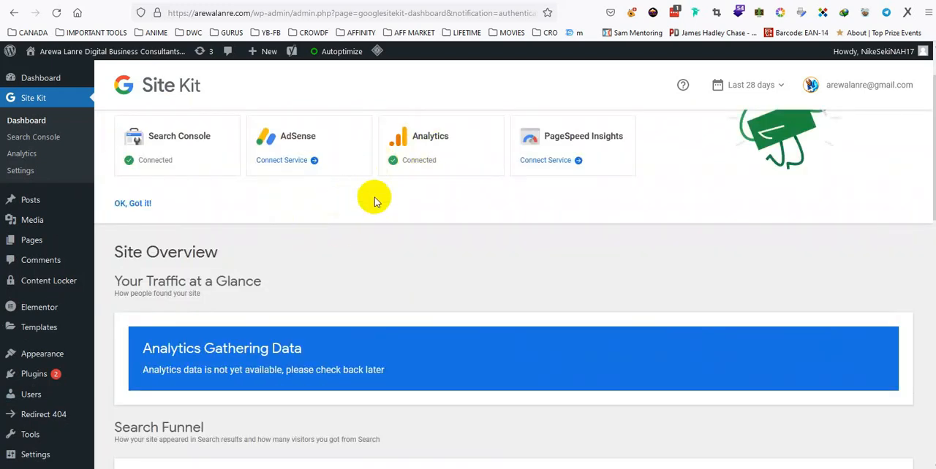
scroll(343, 224, "down", 1)
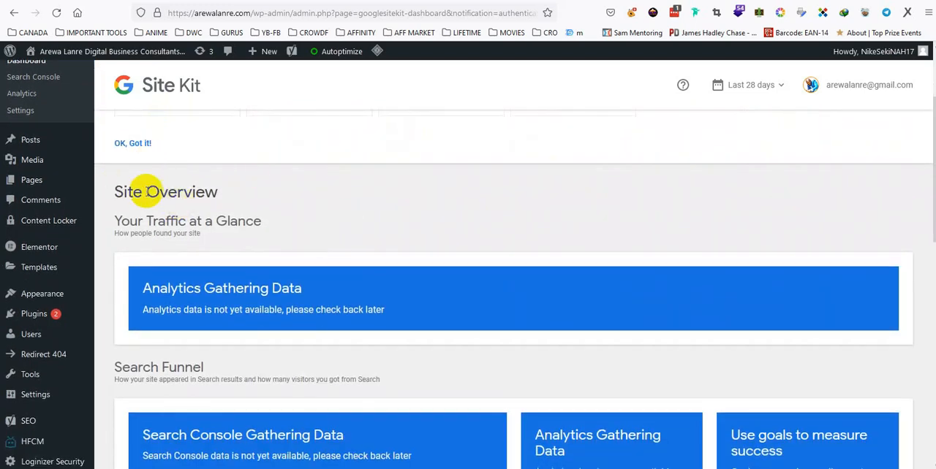
scroll(300, 206, "down", 1)
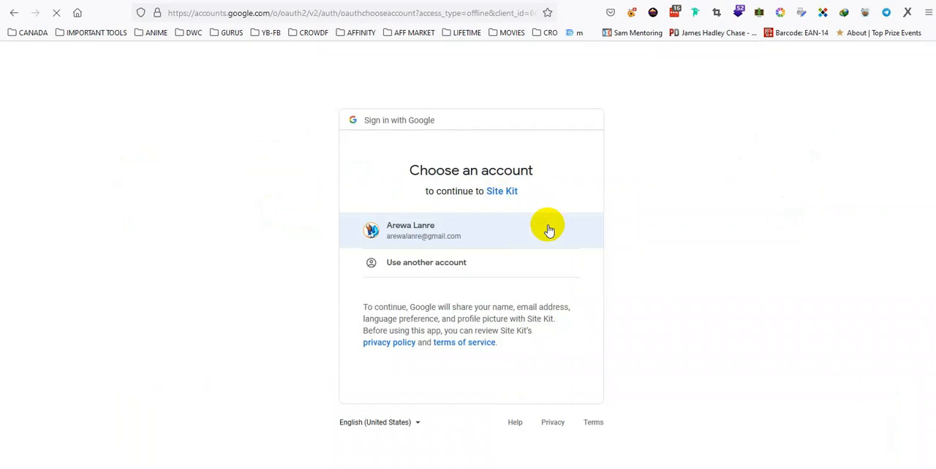
Connect PageSpeed Insights by granting Site Kit additional access with the same Google account, and view the dashboard's Page Speed and Experience section
left_click(549, 230)
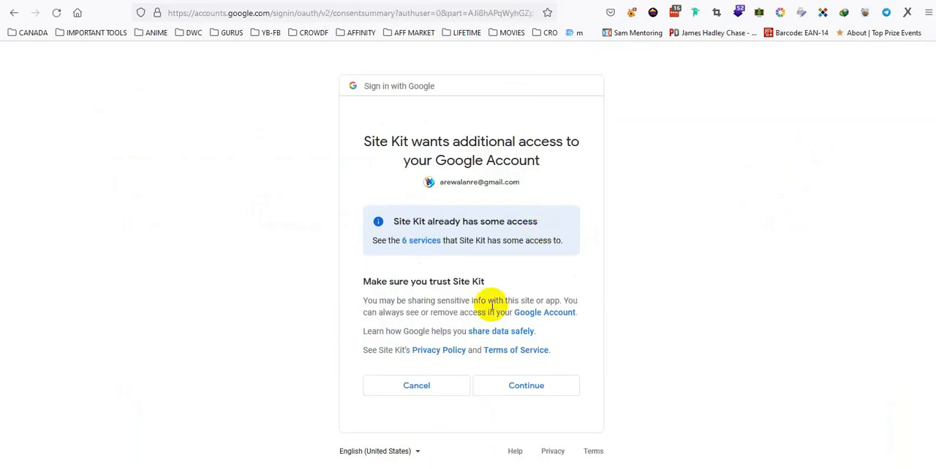
left_click(547, 391)
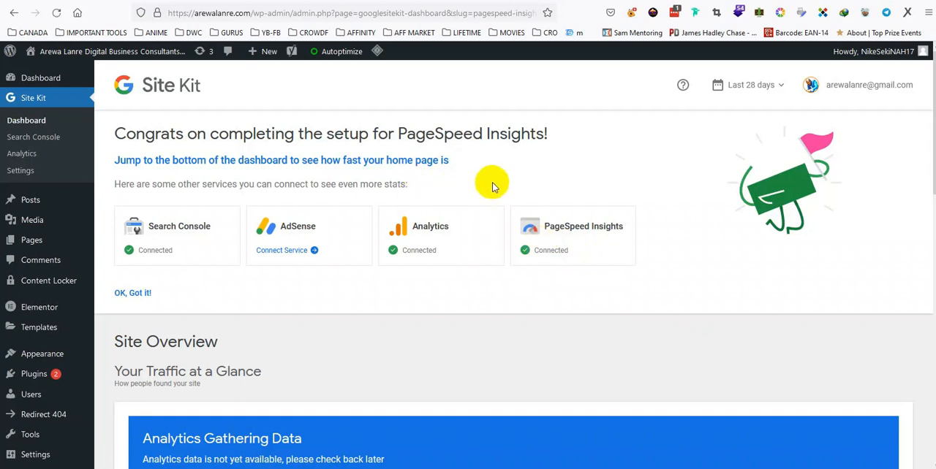
scroll(670, 197, "down", 6)
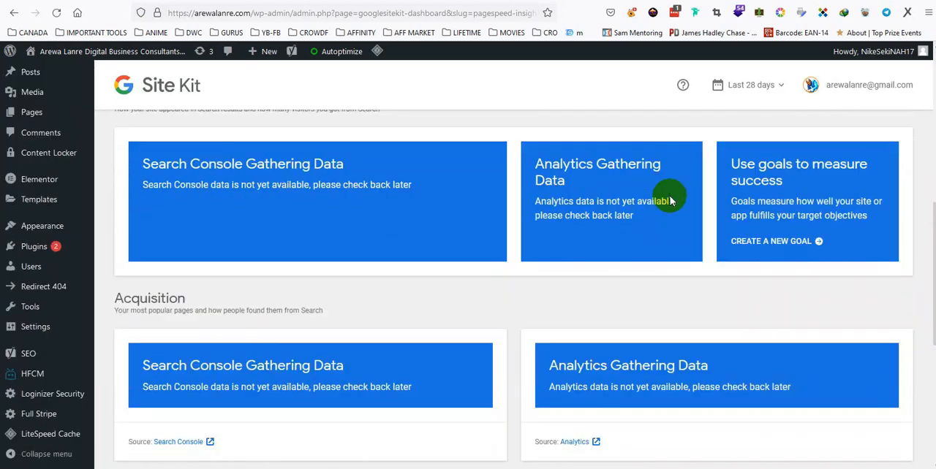
scroll(670, 199, "down", 3)
scroll(669, 197, "down", 2)
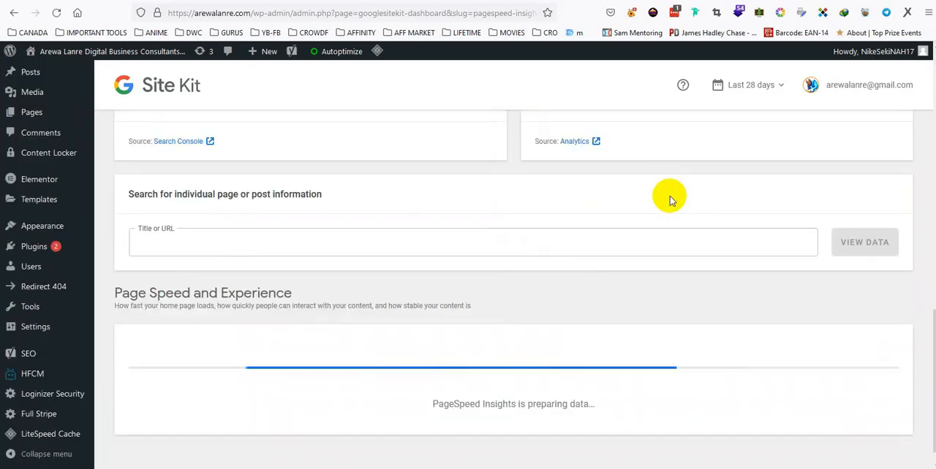
scroll(669, 196, "down", 1)
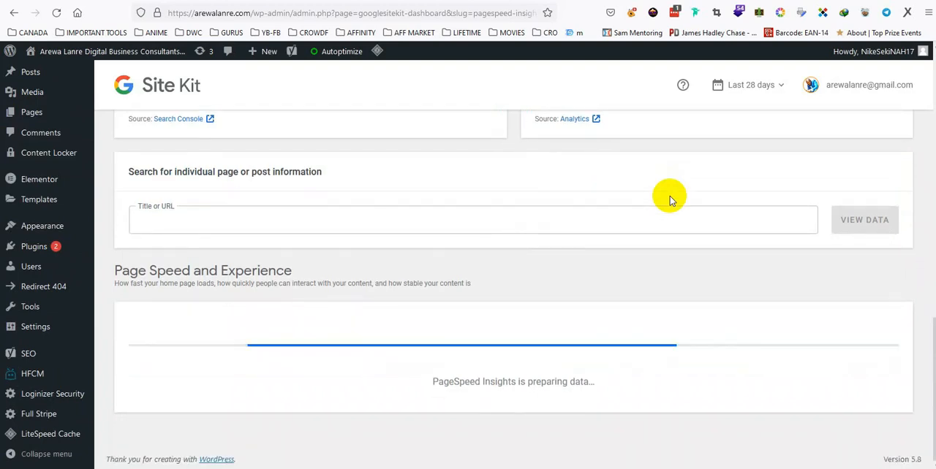